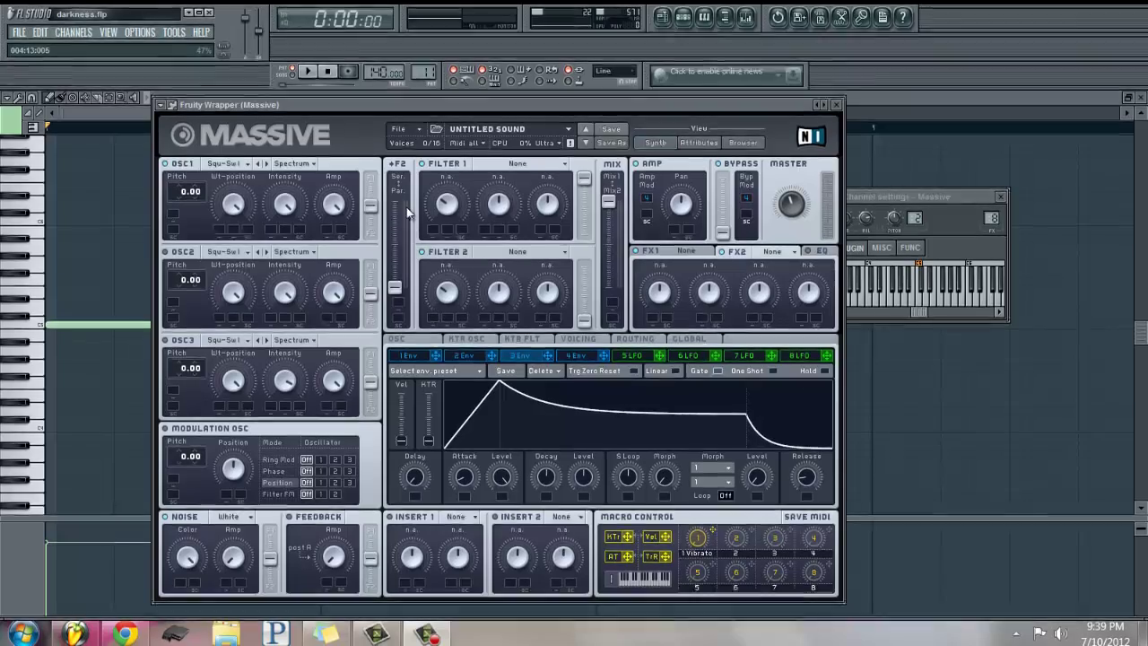
Start FL Studio playback and set the Noise section's type to White.
{"action": "left_click", "coordinate": [418, 128]}
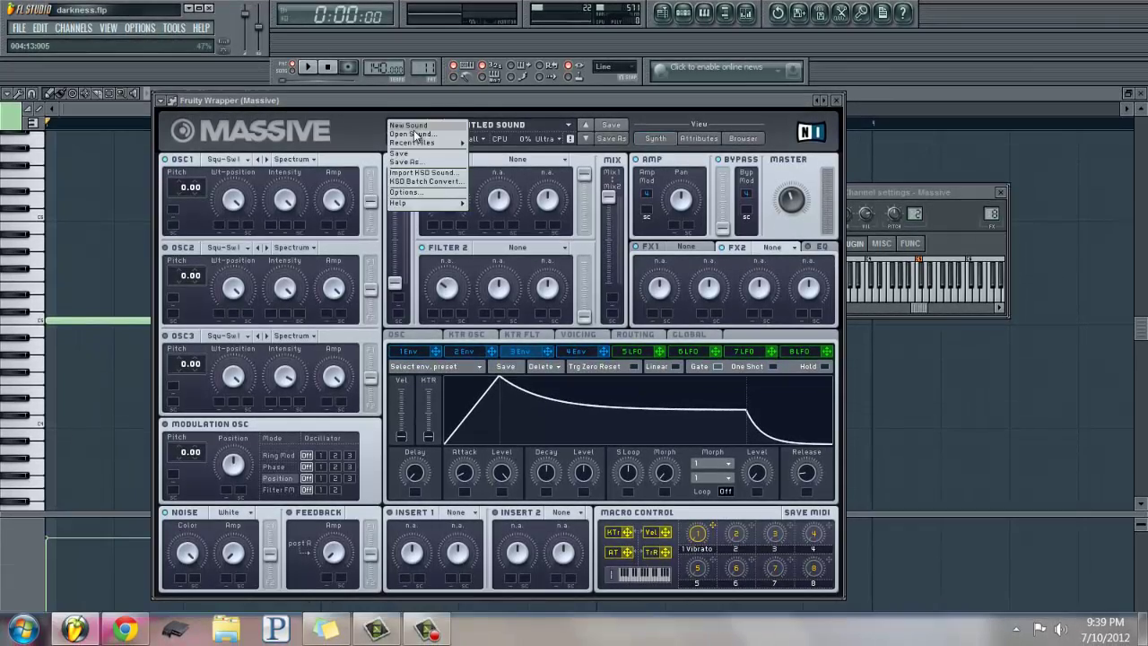
{"action": "left_click", "coordinate": [360, 134]}
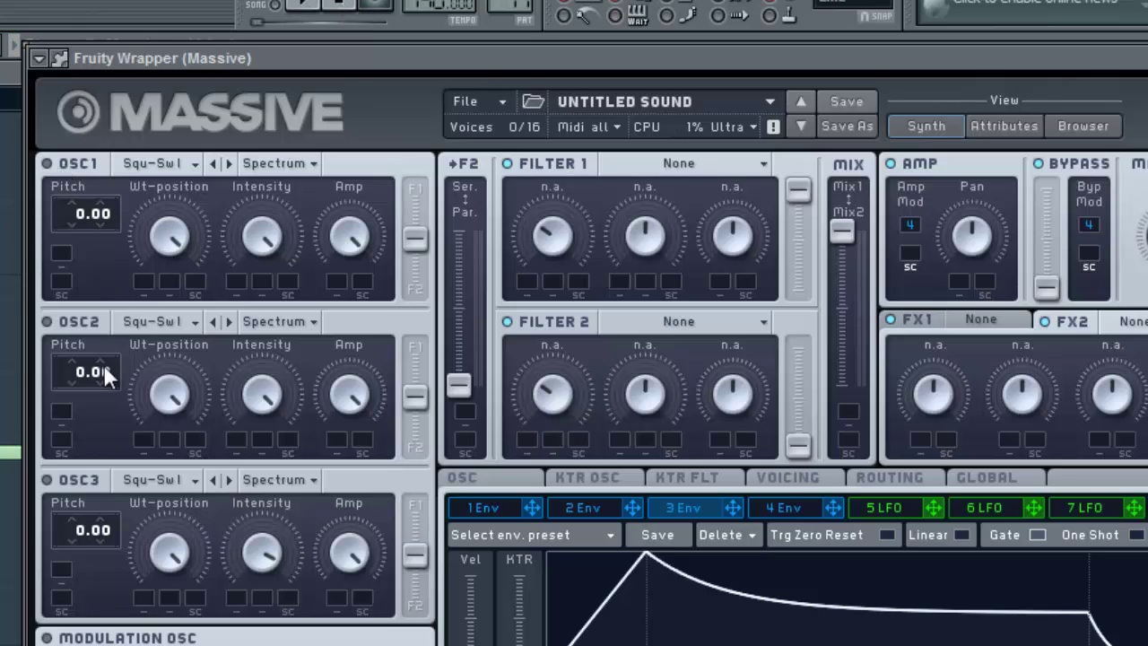
{"action": "left_click", "coordinate": [308, 7]}
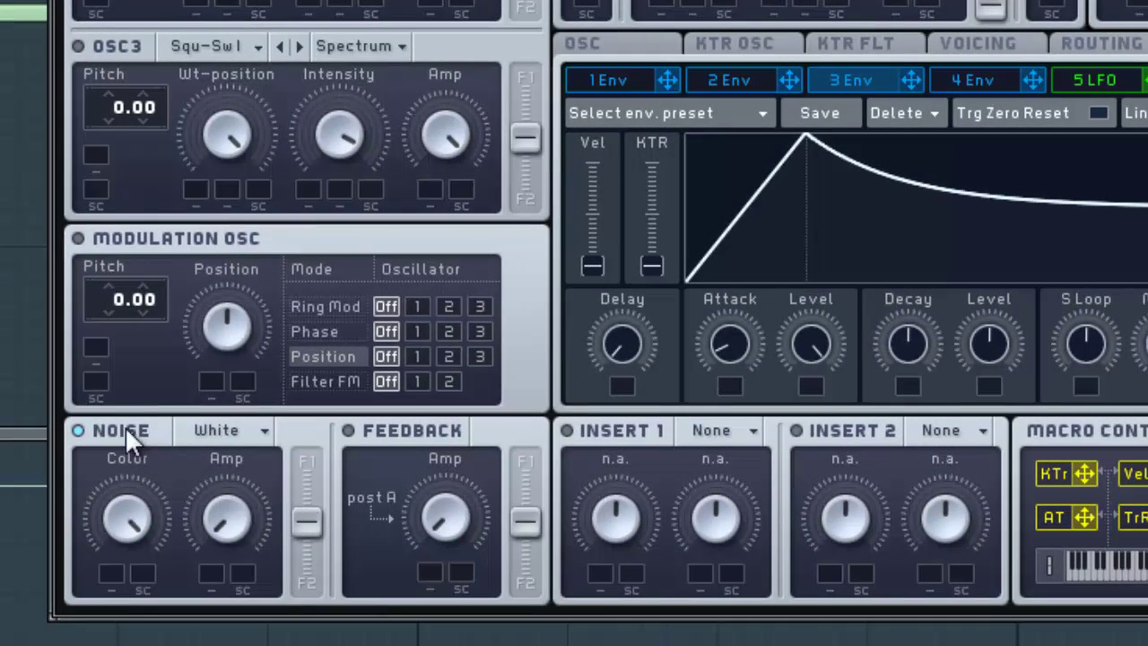
{"action": "left_click", "coordinate": [224, 431]}
{"action": "left_click", "coordinate": [225, 383]}
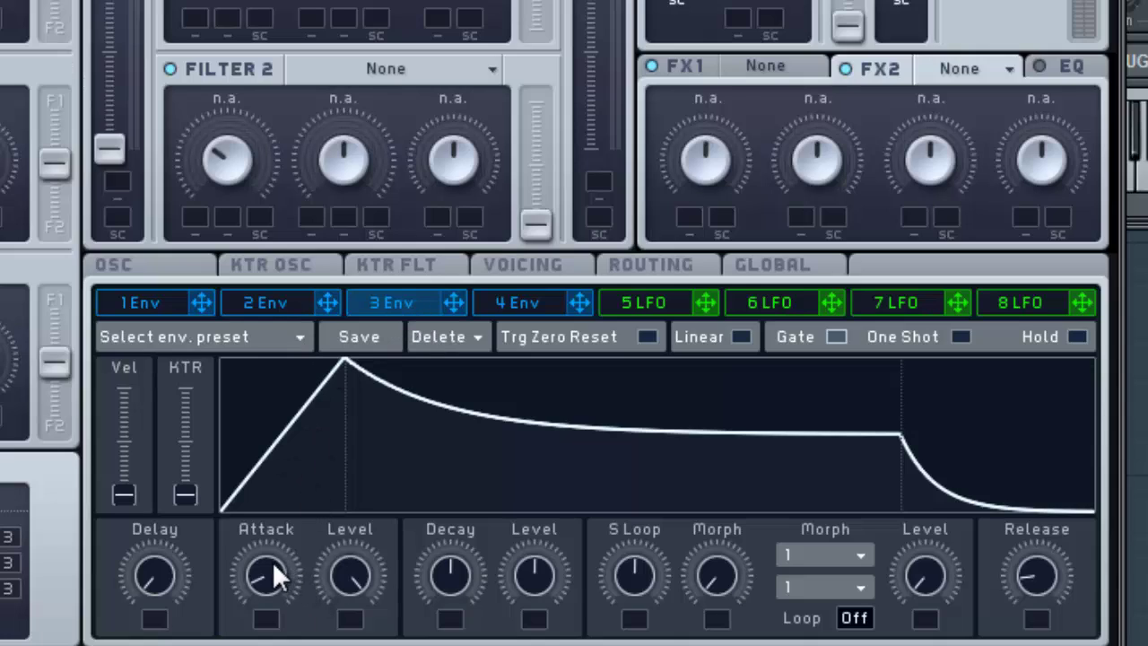
Give 3 Env a very short attack, long decay and near-zero sustain level.
{"action": "left_click_drag", "start_coordinate": [272, 560], "coordinate": [269, 636]}
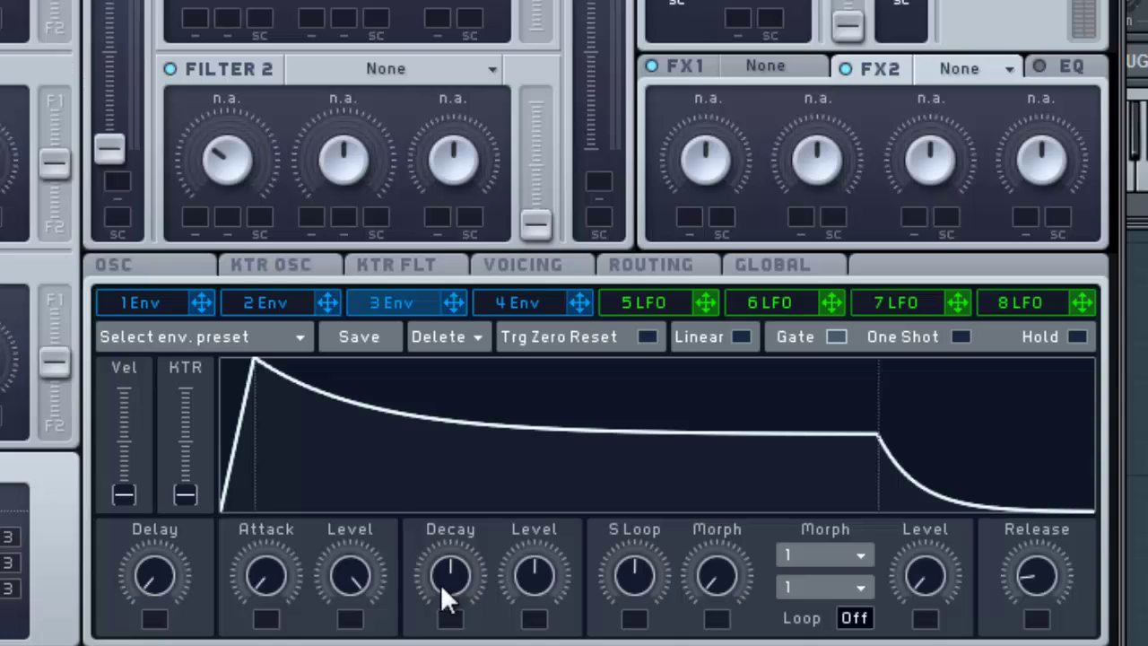
{"action": "left_click_drag", "start_coordinate": [442, 588], "coordinate": [499, 469]}
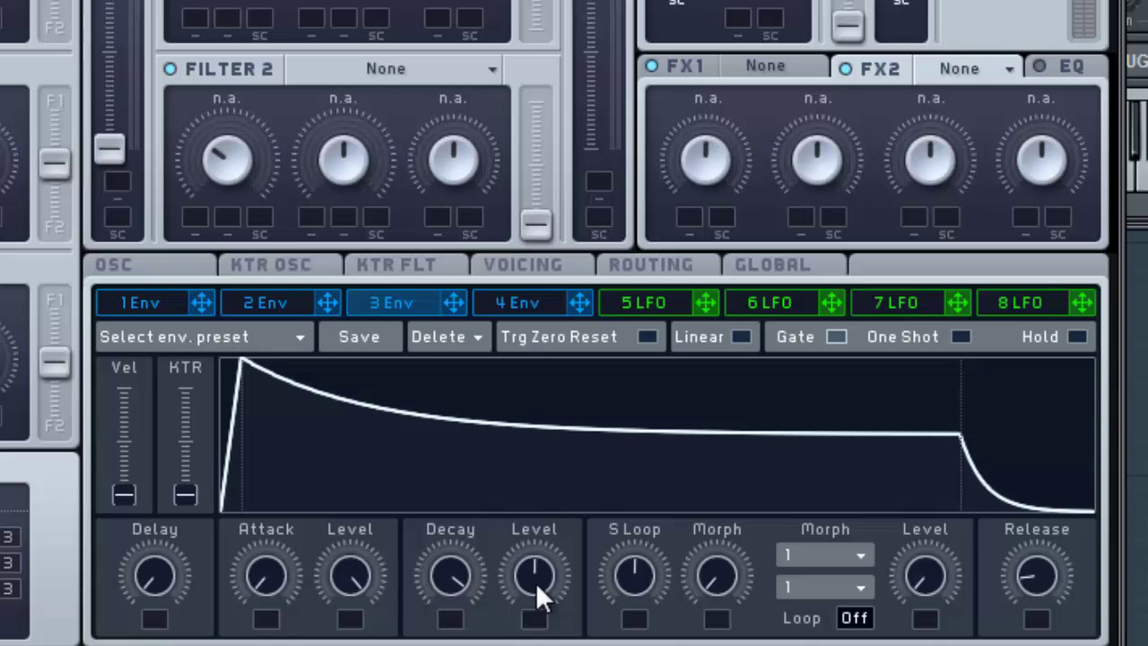
{"action": "left_click_drag", "start_coordinate": [539, 564], "coordinate": [539, 623]}
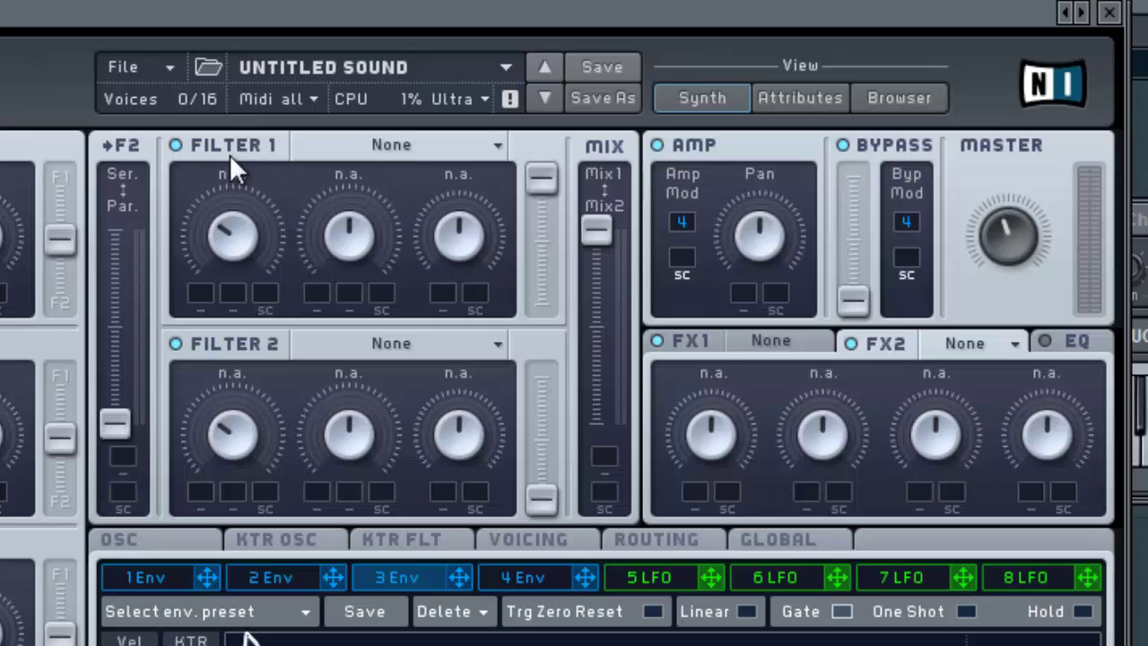
Set Filter 1 to Lowpass 4, lower resonance and cutoff, and route 3 Env to cutoff.
{"action": "left_click", "coordinate": [377, 145]}
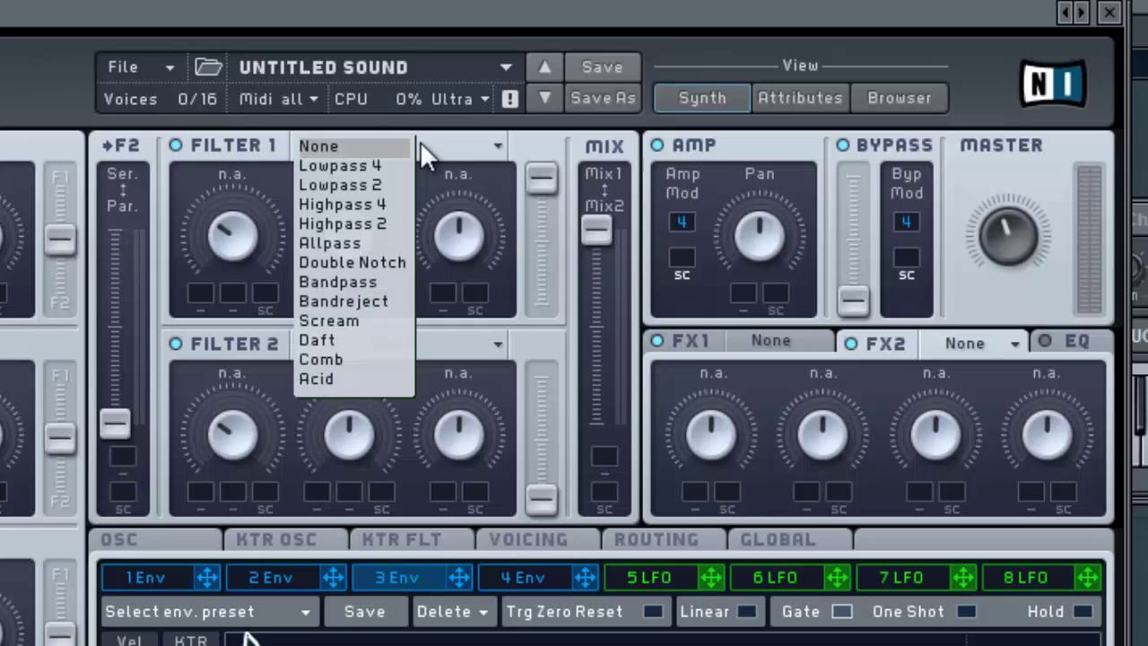
{"action": "left_click", "coordinate": [385, 170]}
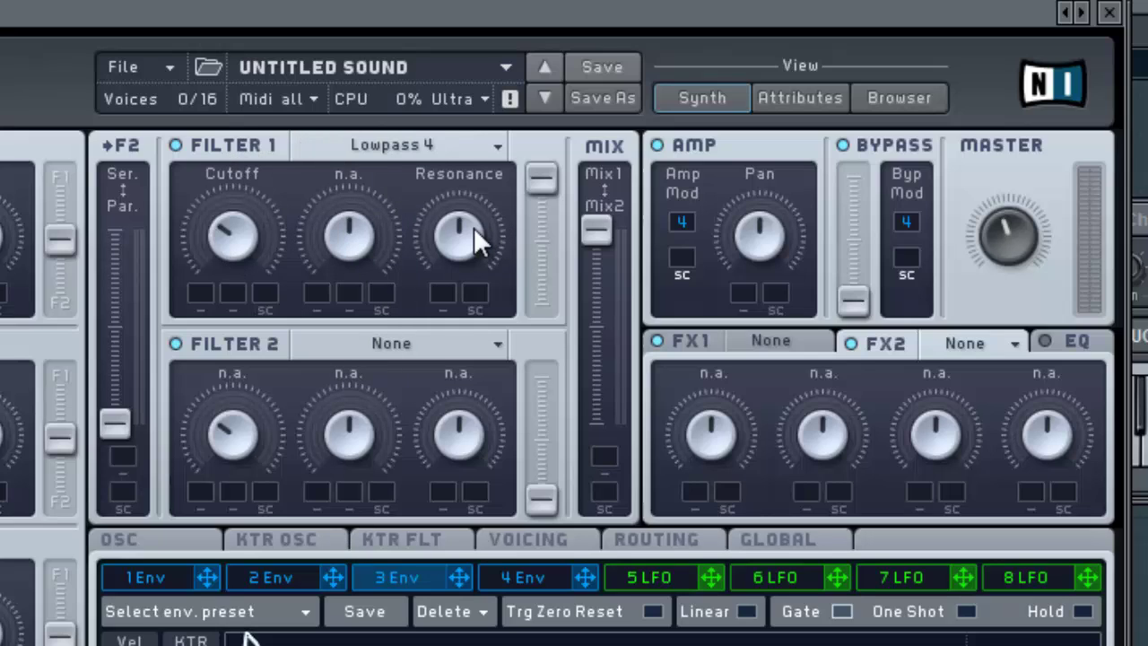
{"action": "left_click_drag", "start_coordinate": [463, 256], "coordinate": [419, 294]}
{"action": "left_click_drag", "start_coordinate": [225, 237], "coordinate": [257, 433]}
{"action": "mouse_move", "coordinate": [460, 576]}
{"action": "left_mouse_down"}
{"action": "mouse_move", "coordinate": [238, 540]}
{"action": "mouse_move", "coordinate": [204, 217]}
{"action": "mouse_move", "coordinate": [210, 292]}
{"action": "mouse_move", "coordinate": [229, 149]}
{"action": "mouse_move", "coordinate": [251, 133]}
{"action": "left_mouse_up"}
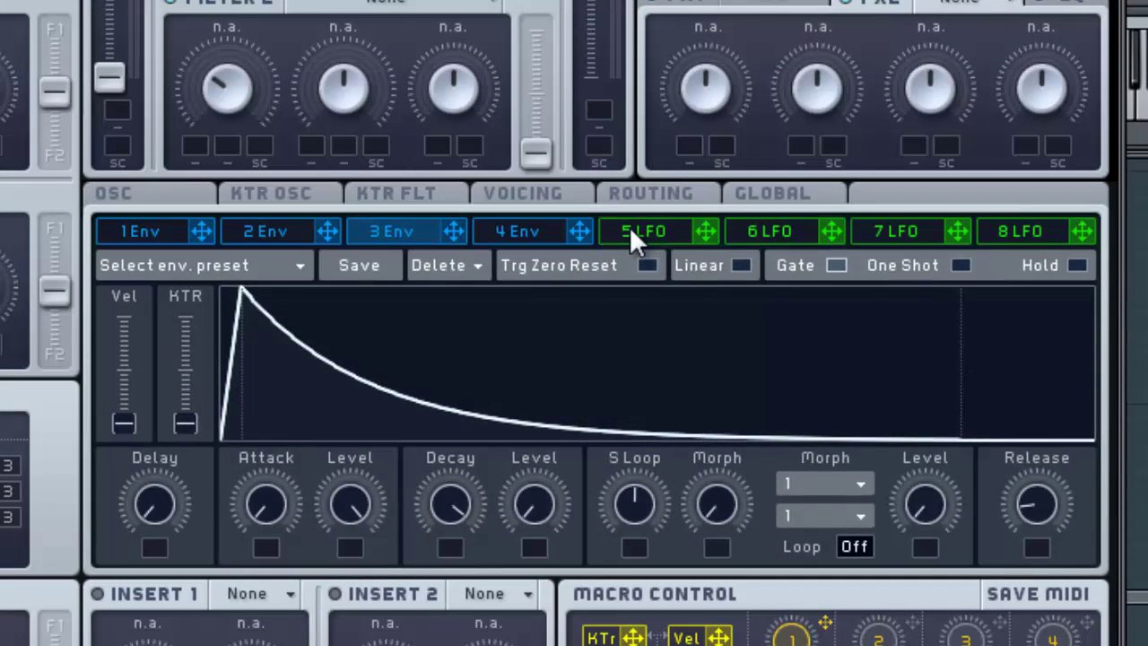
Make modulator 5 a Performer with a 4-step sequence synced to tempo.
{"action": "left_click", "coordinate": [630, 228]}
{"action": "left_click", "coordinate": [902, 262]}
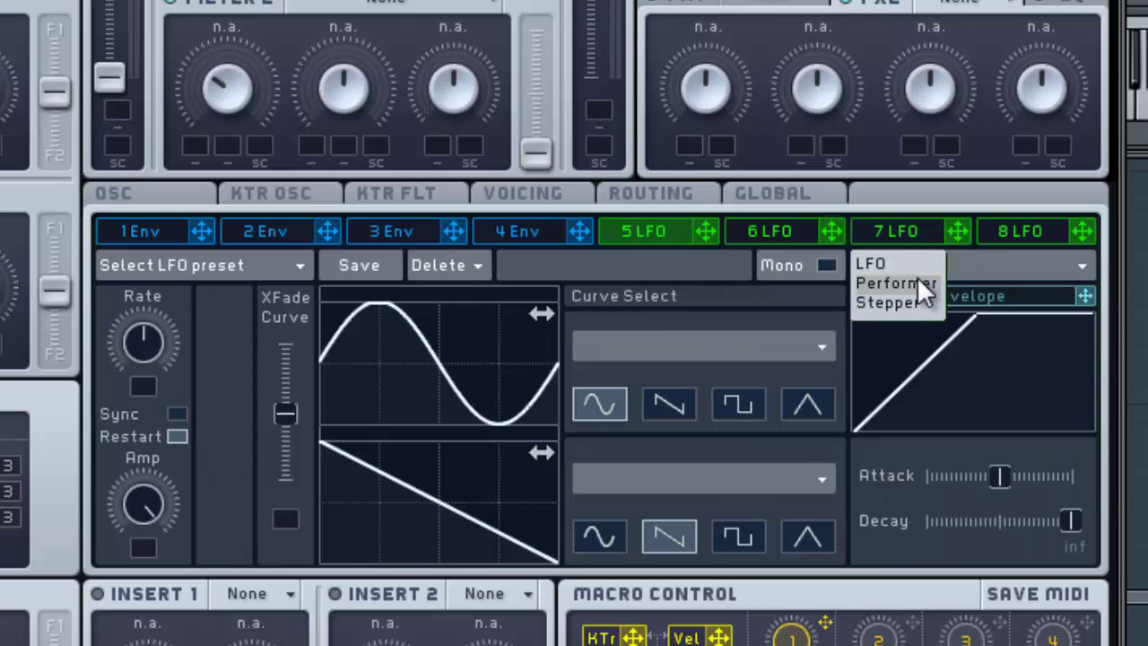
{"action": "left_click", "coordinate": [919, 284]}
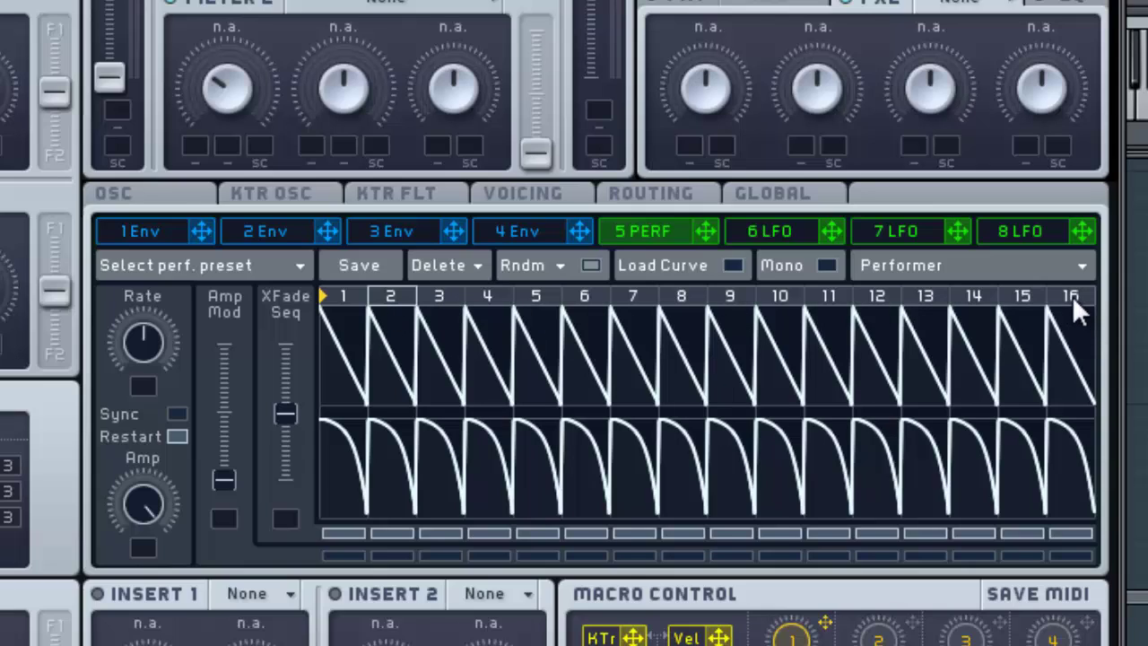
{"action": "left_click_drag", "start_coordinate": [1071, 296], "coordinate": [678, 299]}
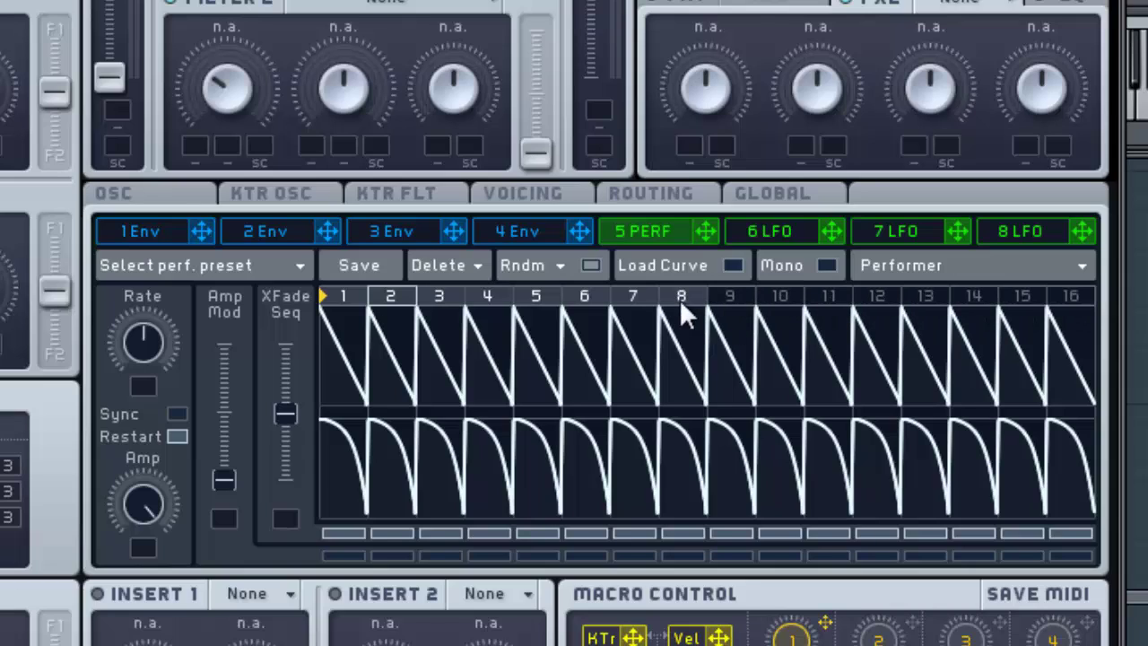
{"action": "left_click_drag", "start_coordinate": [603, 309], "coordinate": [507, 303]}
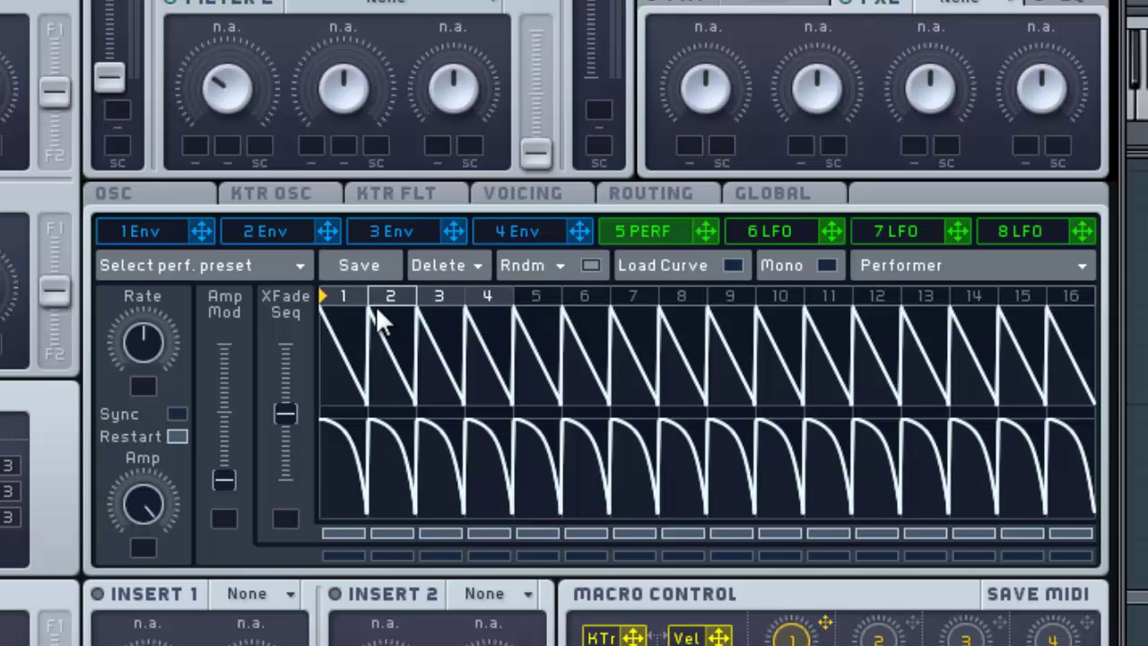
{"action": "left_click", "coordinate": [177, 412]}
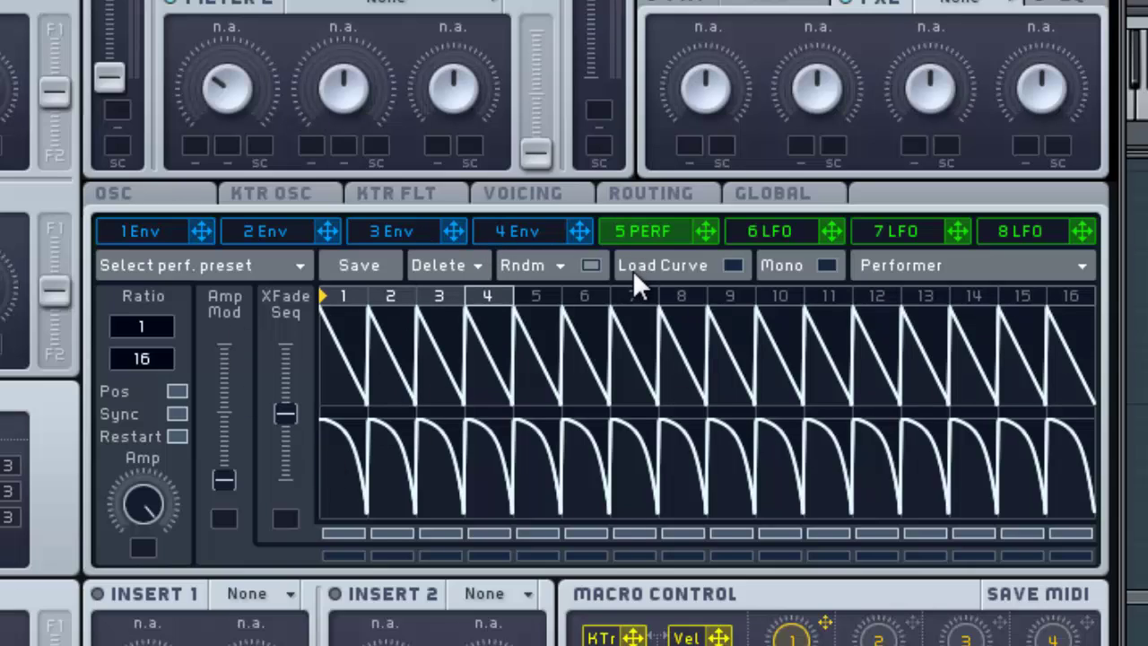
Paint the Performer steps: flat low step 1, rising ramp step 2, flat top steps 3–4.
{"action": "left_click", "coordinate": [733, 265]}
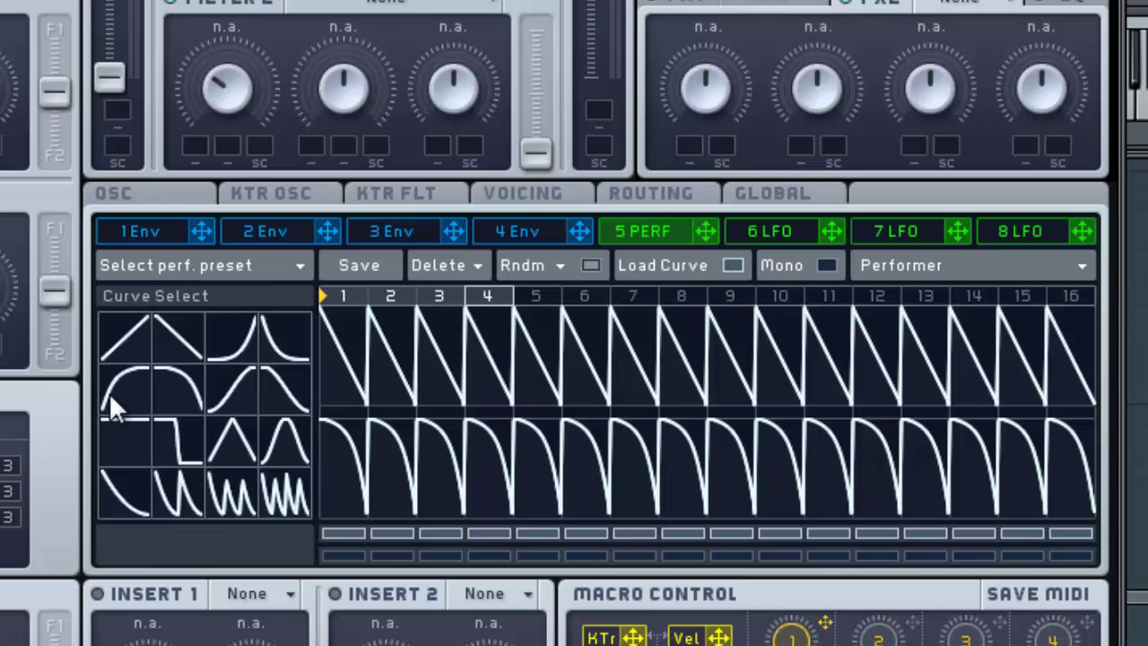
{"action": "left_click", "coordinate": [134, 434]}
{"action": "left_click", "coordinate": [345, 327]}
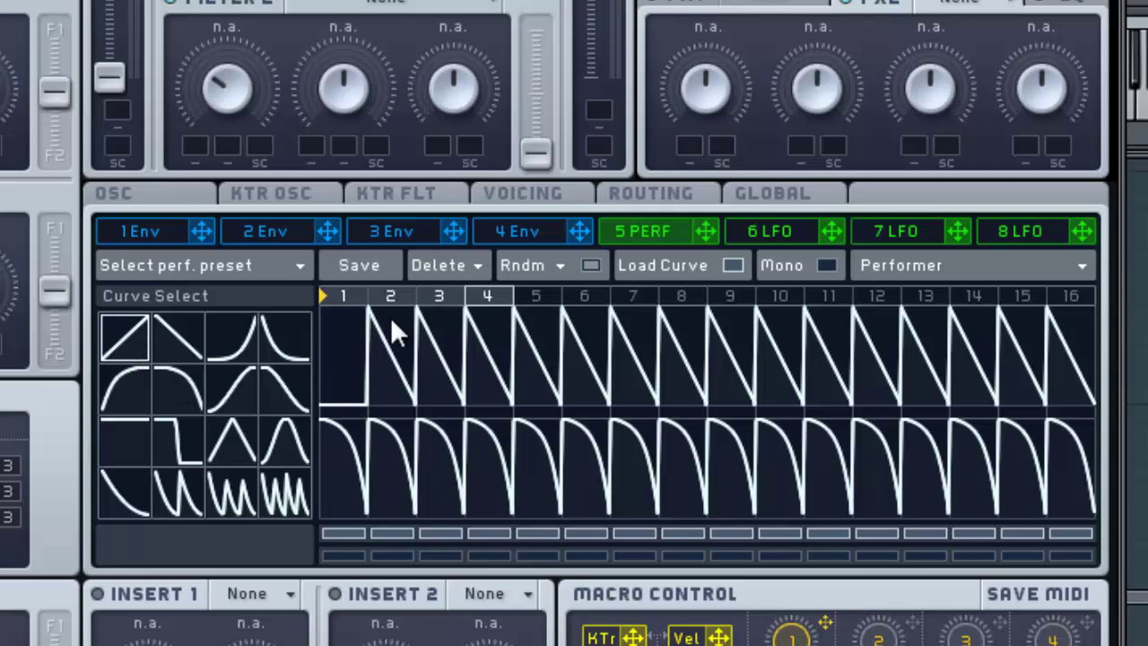
{"action": "left_click", "coordinate": [394, 364]}
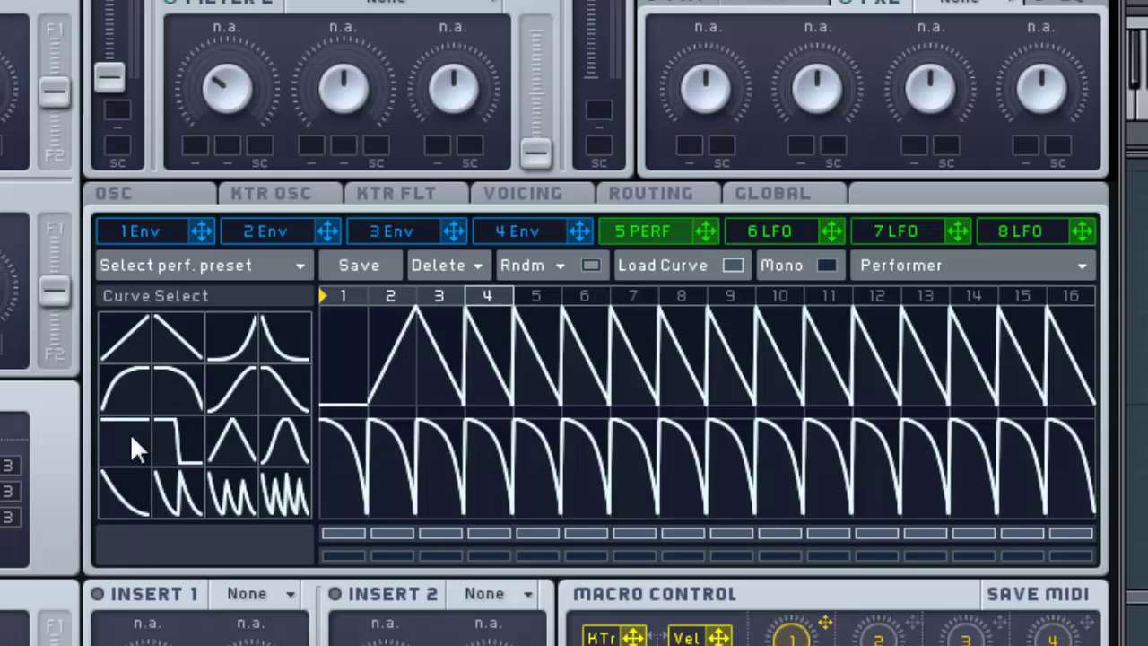
{"action": "left_click", "coordinate": [443, 353]}
{"action": "left_click", "coordinate": [478, 290]}
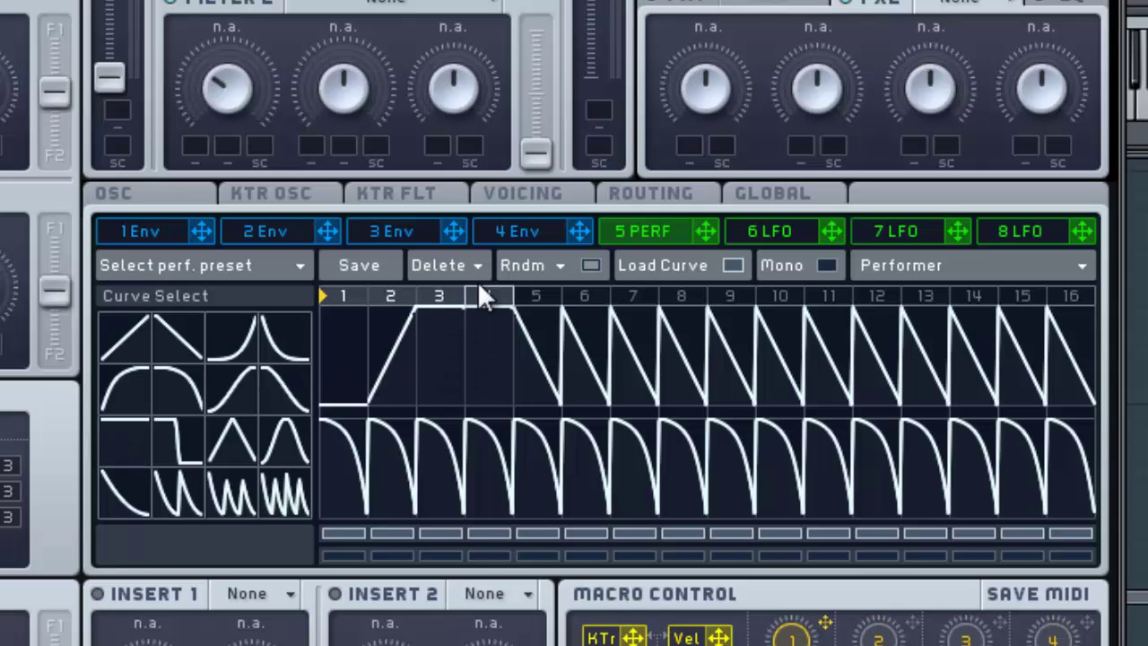
{"action": "left_click", "coordinate": [127, 438]}
{"action": "left_click_drag", "start_coordinate": [341, 417], "coordinate": [476, 389]}
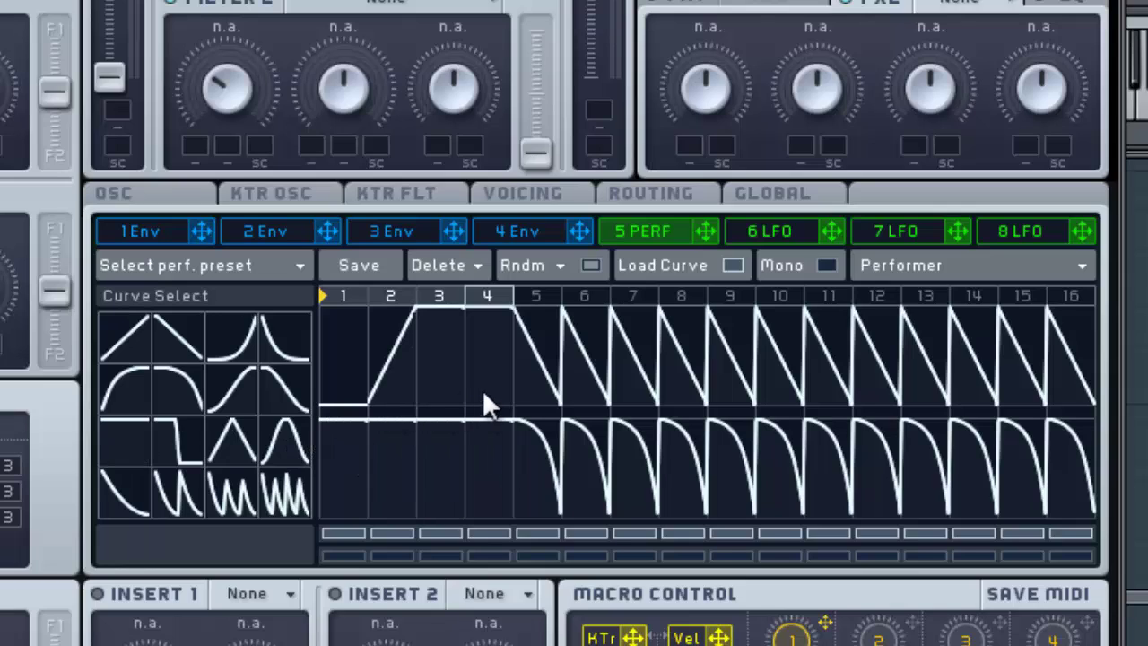
{"action": "left_click", "coordinate": [733, 266]}
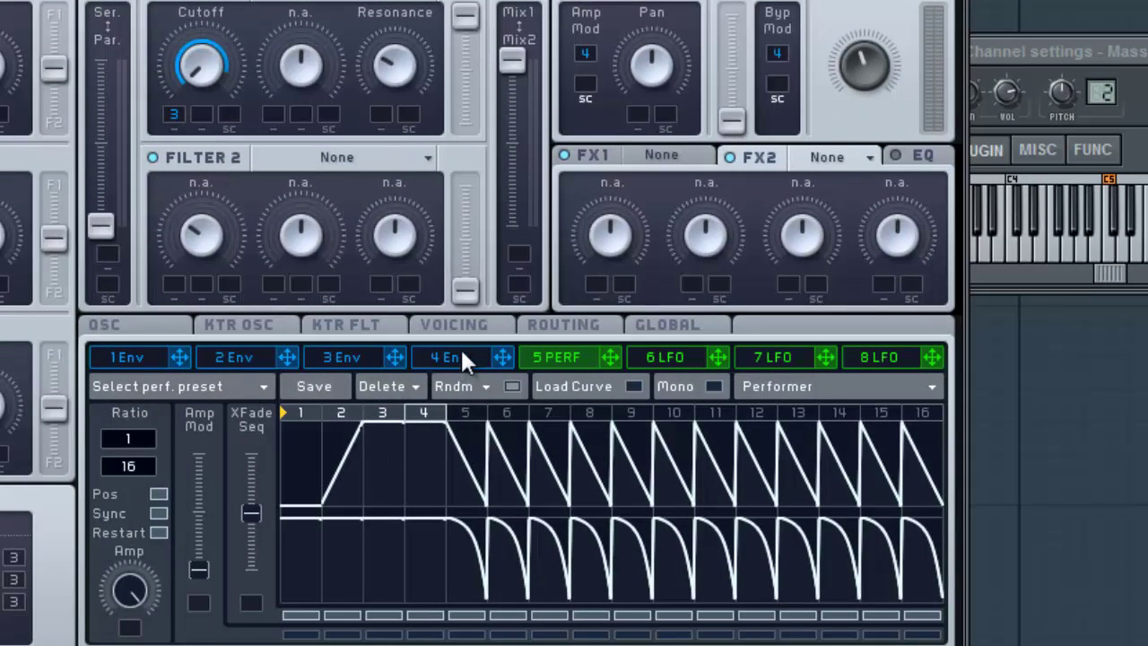
Assign the 5 PERF Performer to the Amp Mod slot in the Amp section.
{"action": "left_click", "coordinate": [462, 355]}
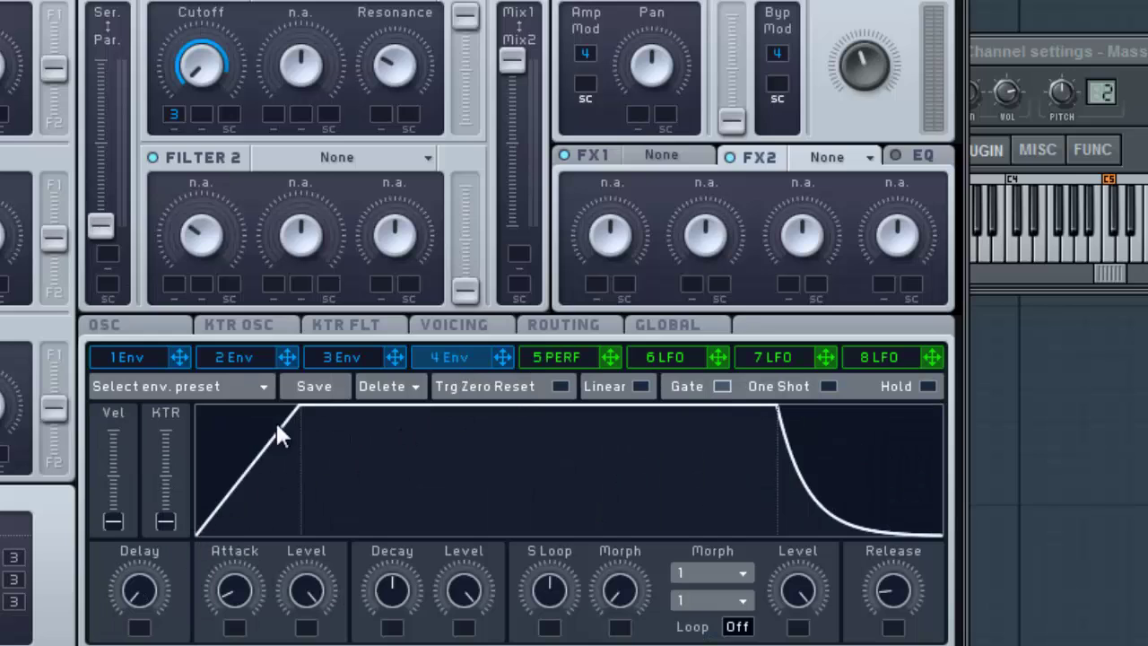
{"action": "left_click", "coordinate": [583, 356]}
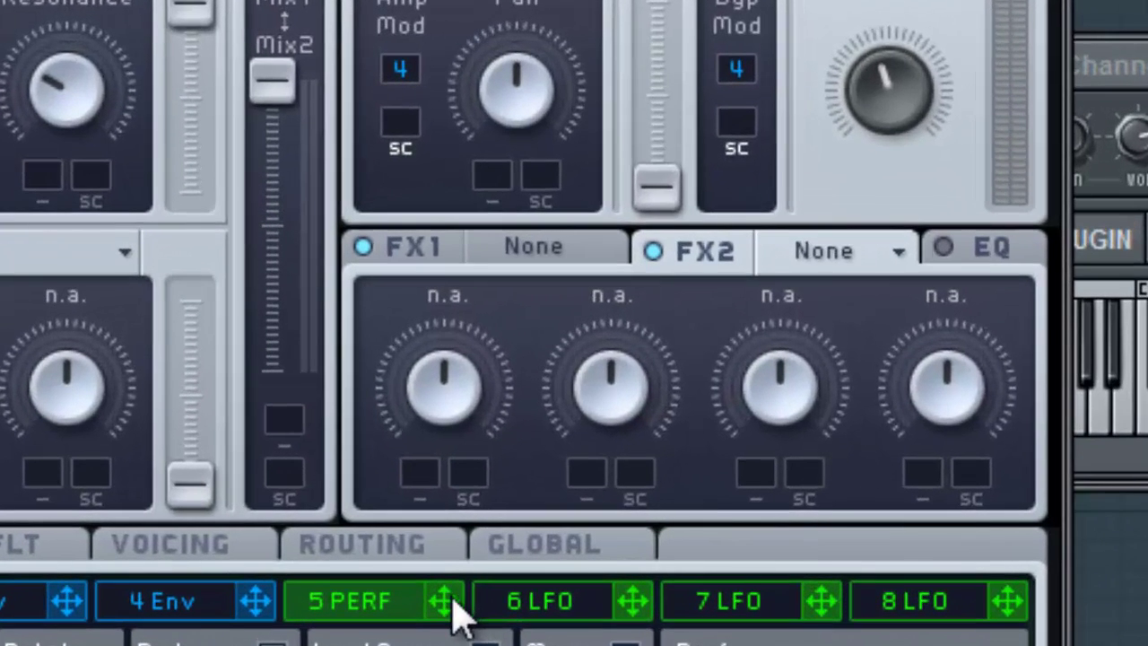
{"action": "left_click_drag", "start_coordinate": [452, 602], "coordinate": [400, 126]}
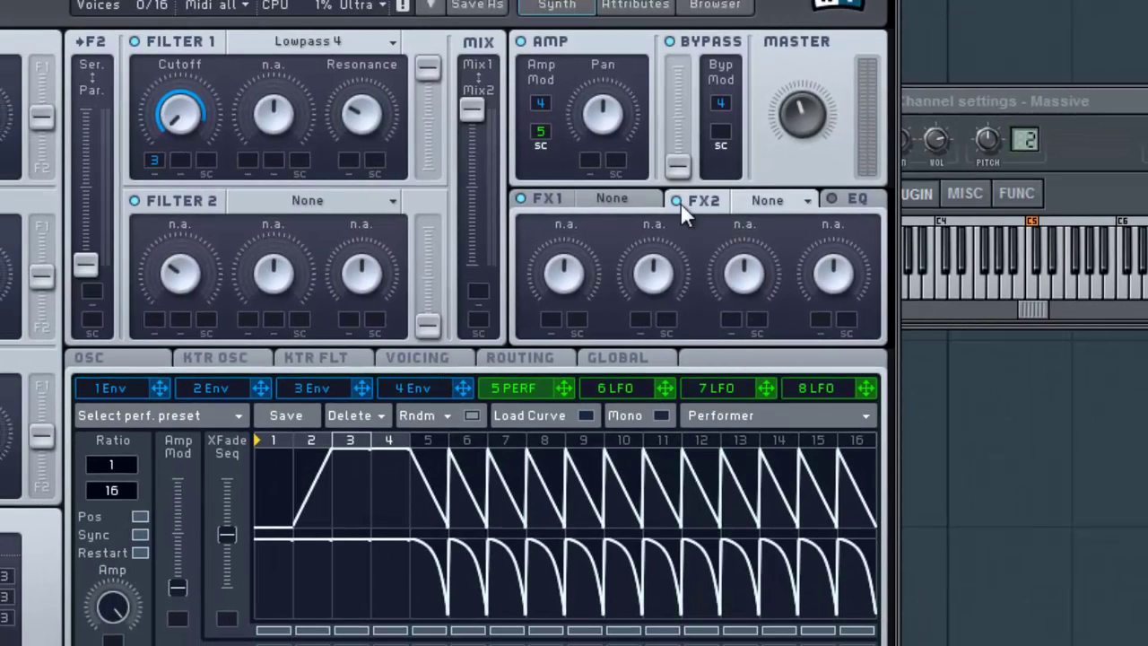
Load Delay Synced into FX1, raising Damp and lowering Dry/Wet.
{"action": "left_click", "coordinate": [563, 199]}
{"action": "left_click", "coordinate": [630, 200]}
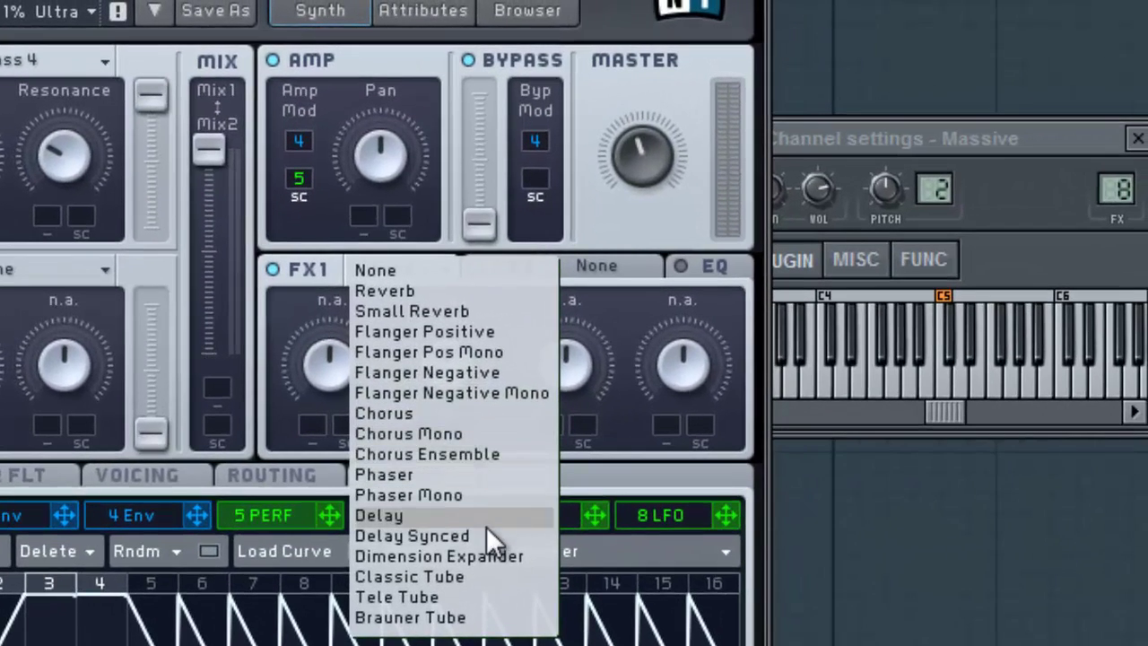
{"action": "left_click", "coordinate": [464, 538]}
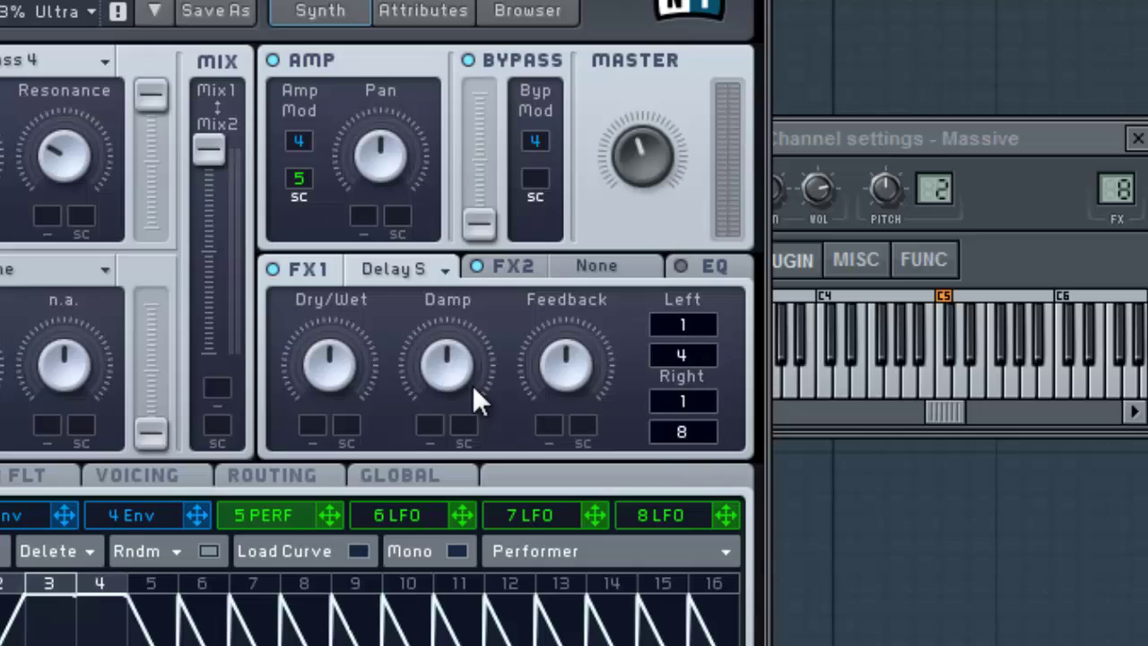
{"action": "left_click_drag", "start_coordinate": [472, 384], "coordinate": [472, 267]}
{"action": "left_click_drag", "start_coordinate": [333, 353], "coordinate": [344, 405]}
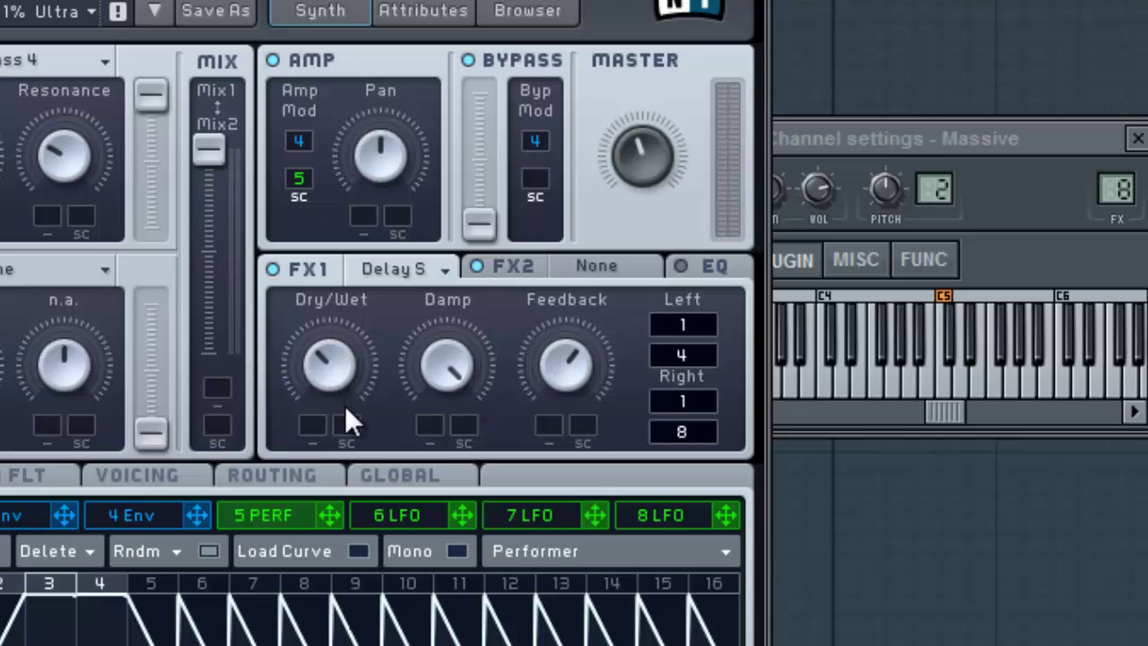
Load Small Reverb into FX2, enlarging Size and slightly lowering Dry/Wet.
{"action": "left_click", "coordinate": [578, 270]}
{"action": "left_click", "coordinate": [621, 269]}
{"action": "left_click", "coordinate": [634, 313]}
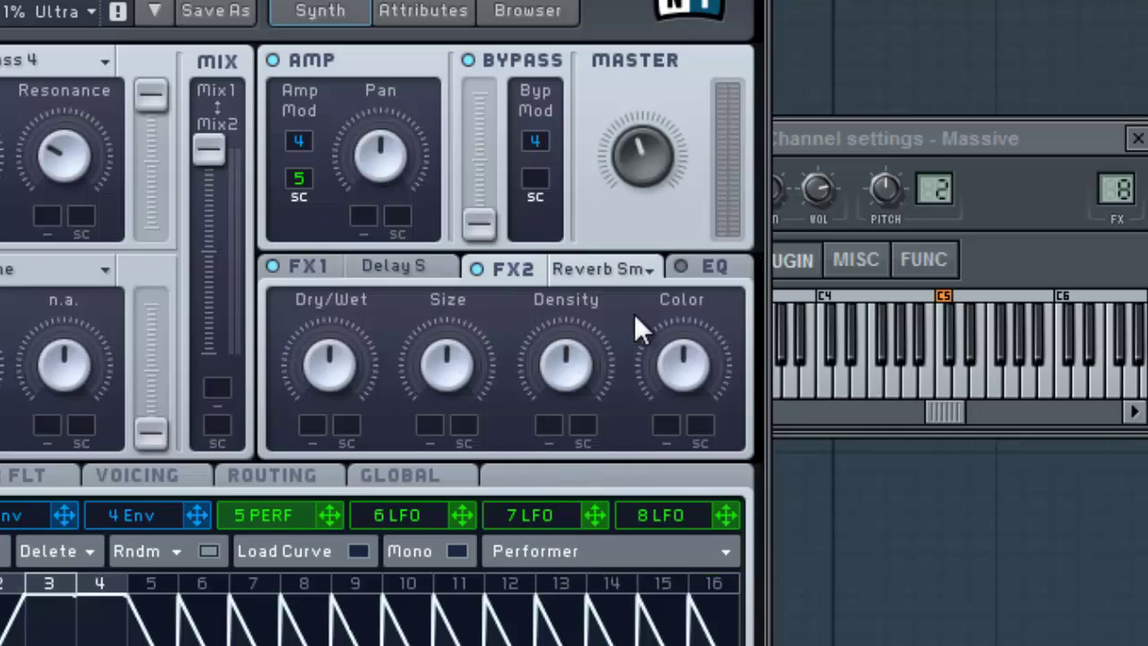
{"action": "left_click_drag", "start_coordinate": [430, 367], "coordinate": [467, 341]}
{"action": "left_click_drag", "start_coordinate": [344, 387], "coordinate": [346, 396]}
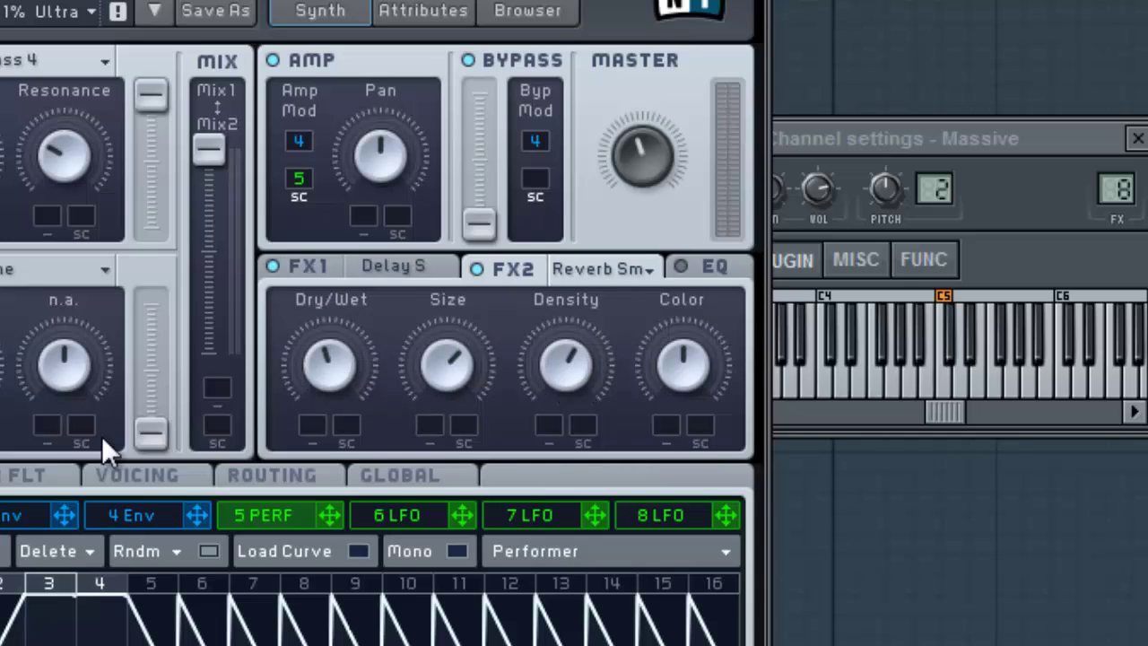